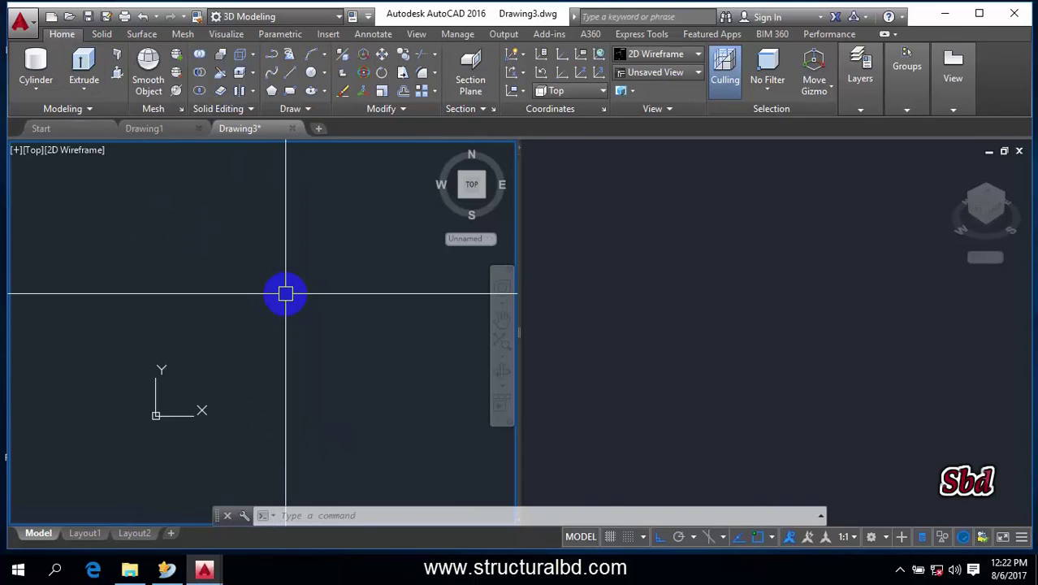
# Draw a rectangle by picking two opposite corners in the top view.
pyautogui.click(297, 95)
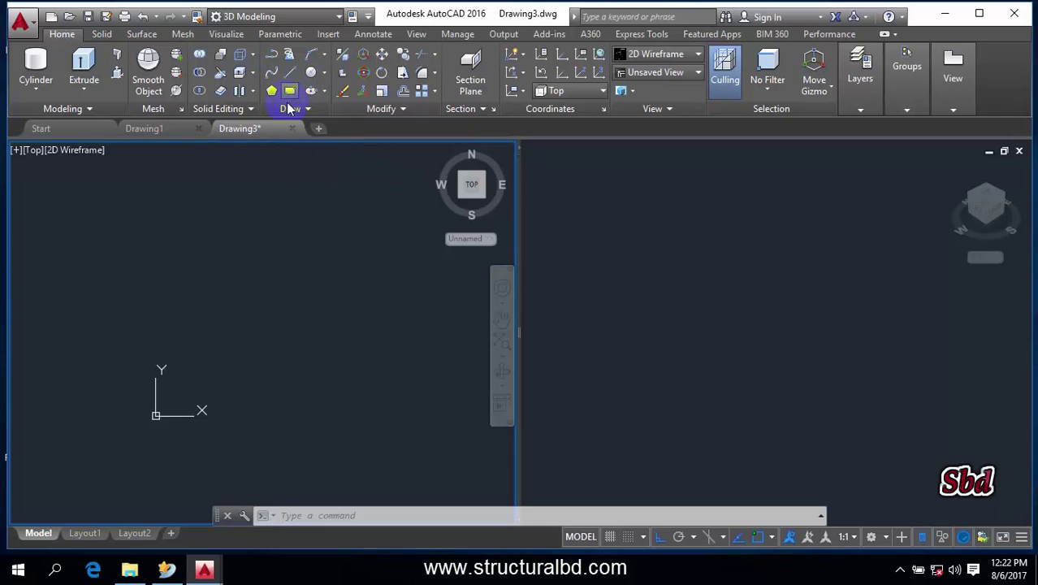
pyautogui.click(229, 343)
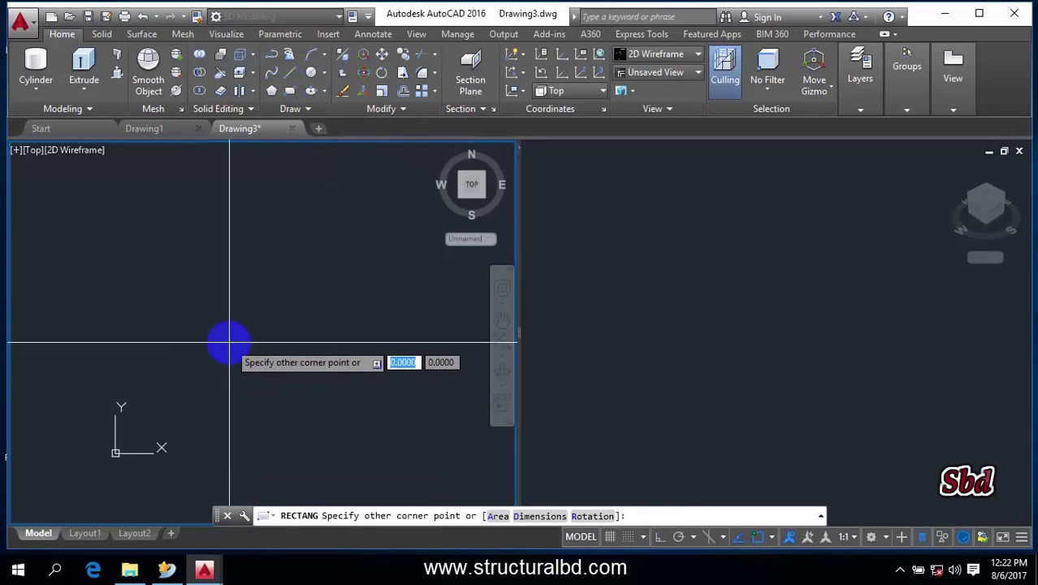
pyautogui.click(294, 393)
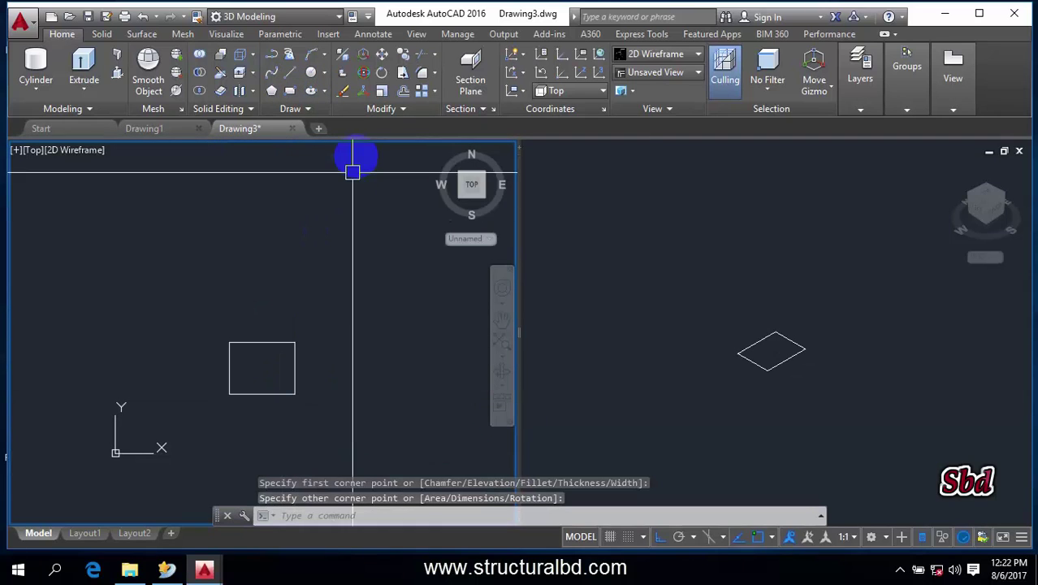
# Draw a circle centred on the rectangle's top-edge midpoint, passing through the top corners.
pyautogui.click(311, 78)
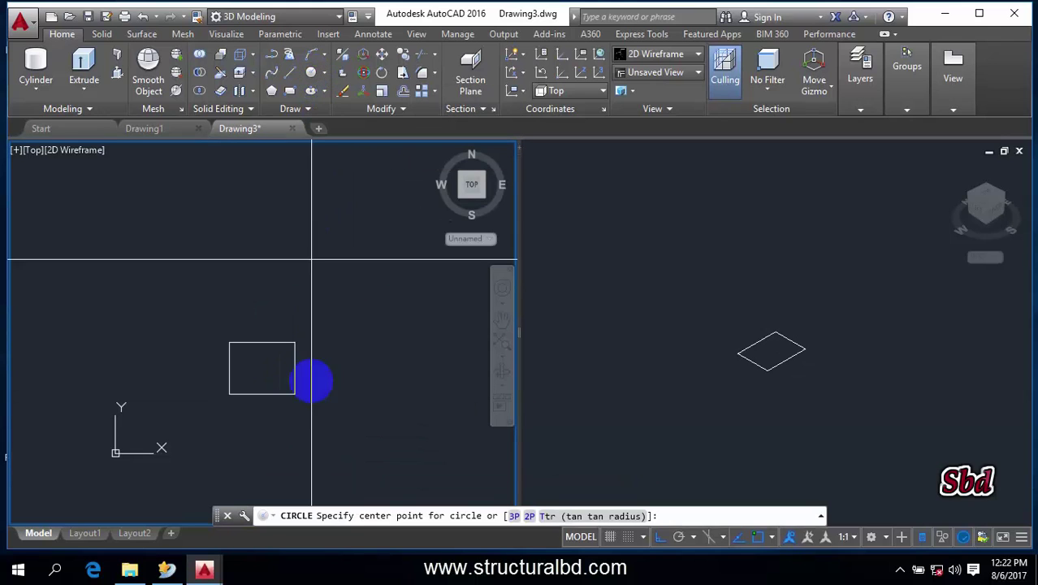
pyautogui.scroll(5, 254, 366)
pyautogui.click(285, 275)
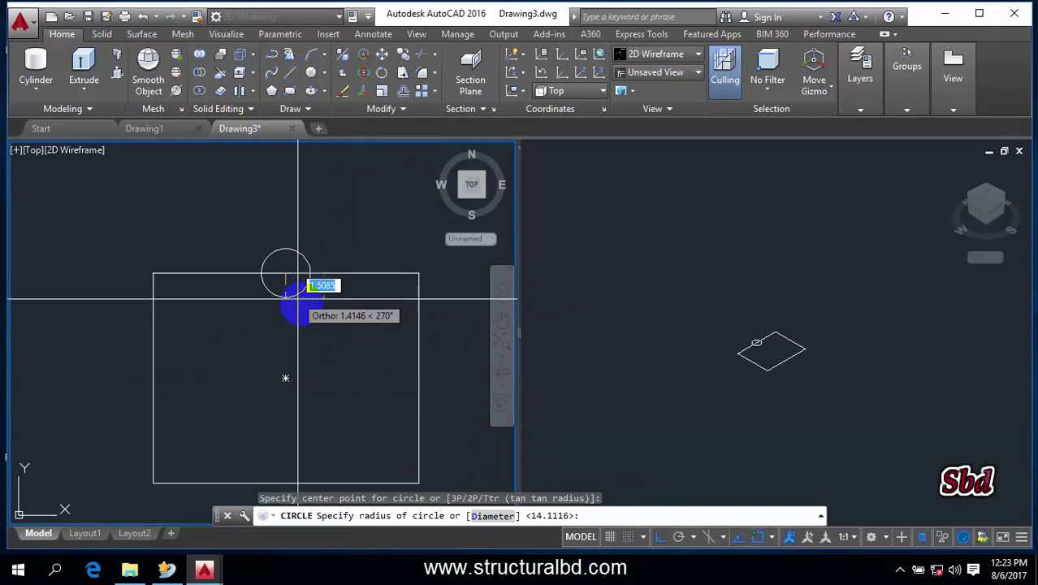
pyautogui.click(418, 273)
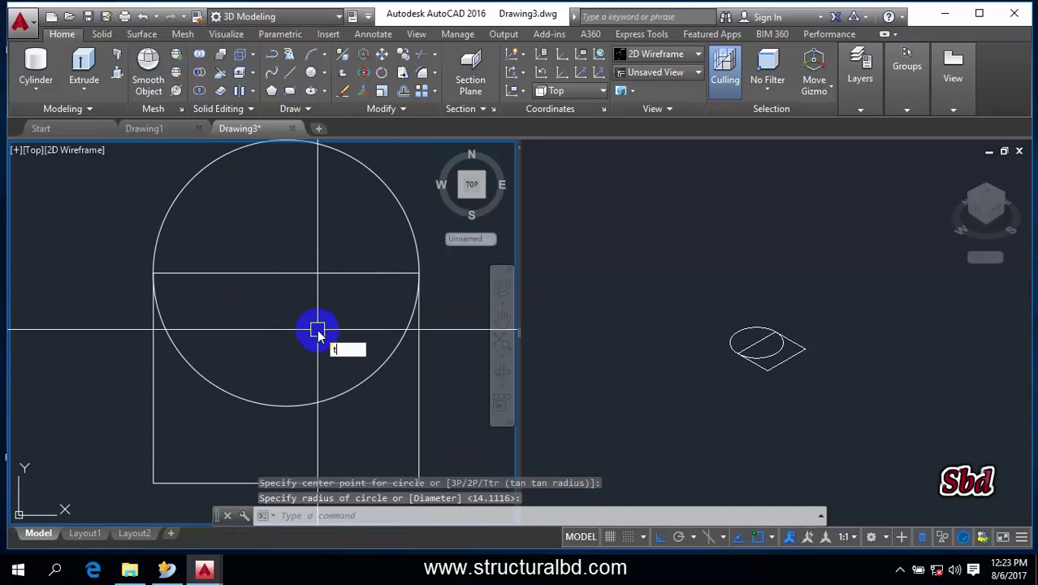
# Trim away the circle's chord and upper half, leaving a U shape.
pyautogui.write('r')
pyautogui.press('Return')
pyautogui.press('Return')
pyautogui.click(289, 273)
pyautogui.click(288, 298)
pyautogui.click(419, 269)
pyautogui.scroll(-4, 304, 246)
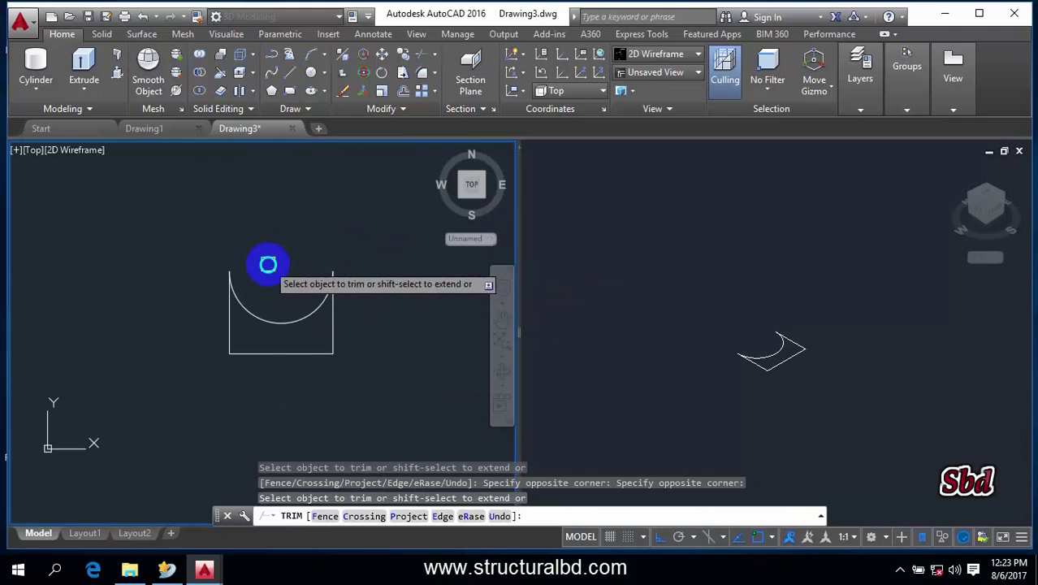
pyautogui.press('Return')
# Join the U shape's two pieces into a single polyline.
pyautogui.moveTo(266, 333); pyautogui.dragTo(231, 350, button='middle')
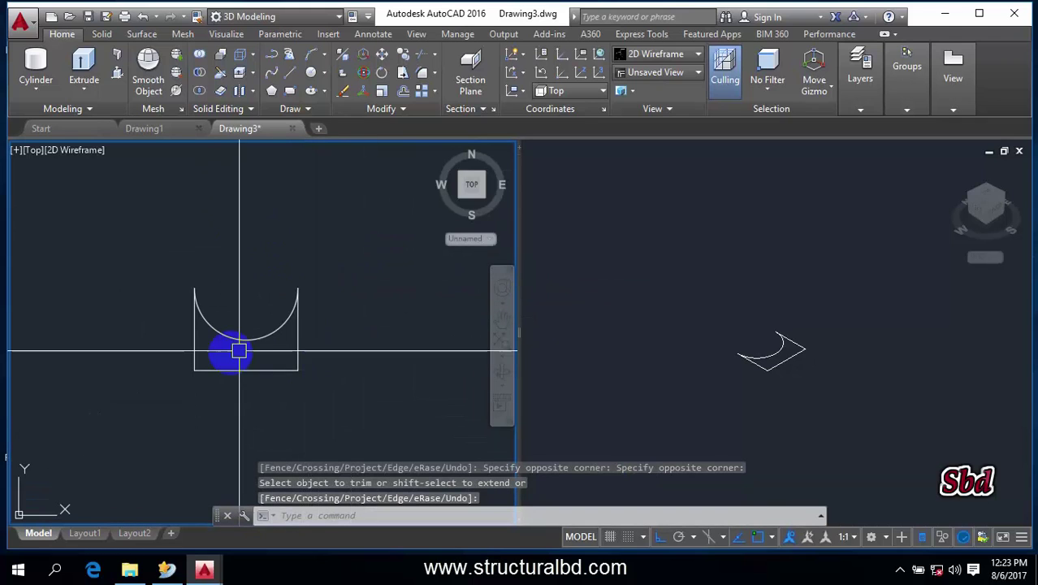
pyautogui.click(681, 306)
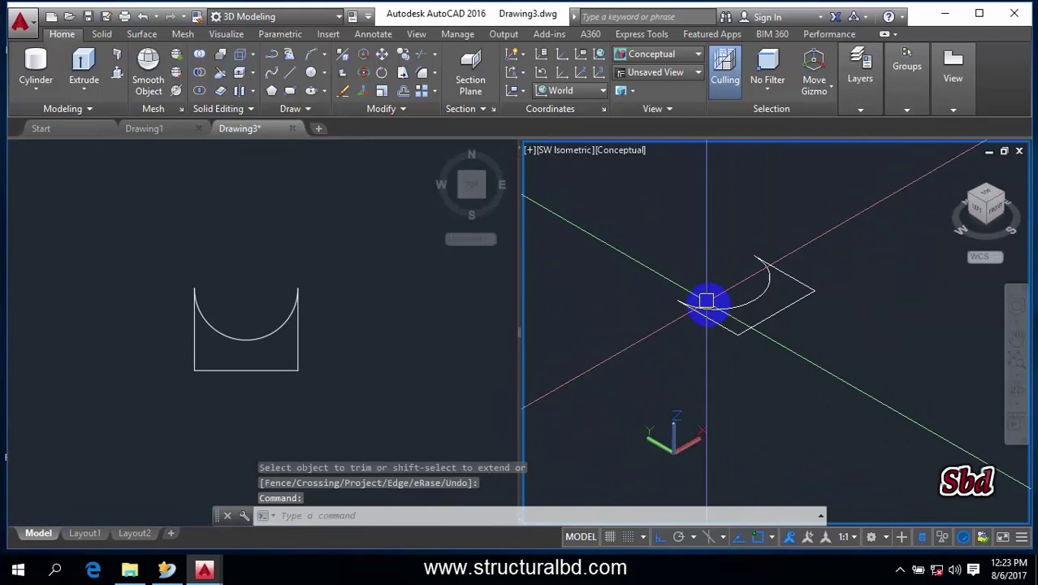
pyautogui.click(348, 318)
pyautogui.moveTo(322, 353); pyautogui.dragTo(385, 372, button='middle')
pyautogui.click(385, 371)
pyautogui.click(204, 276)
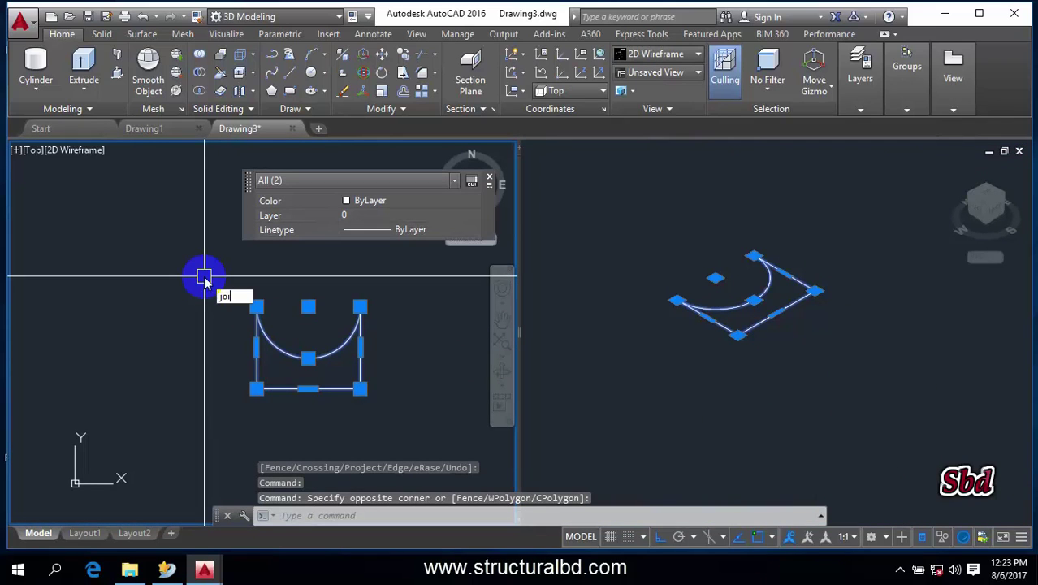
pyautogui.press('Return')
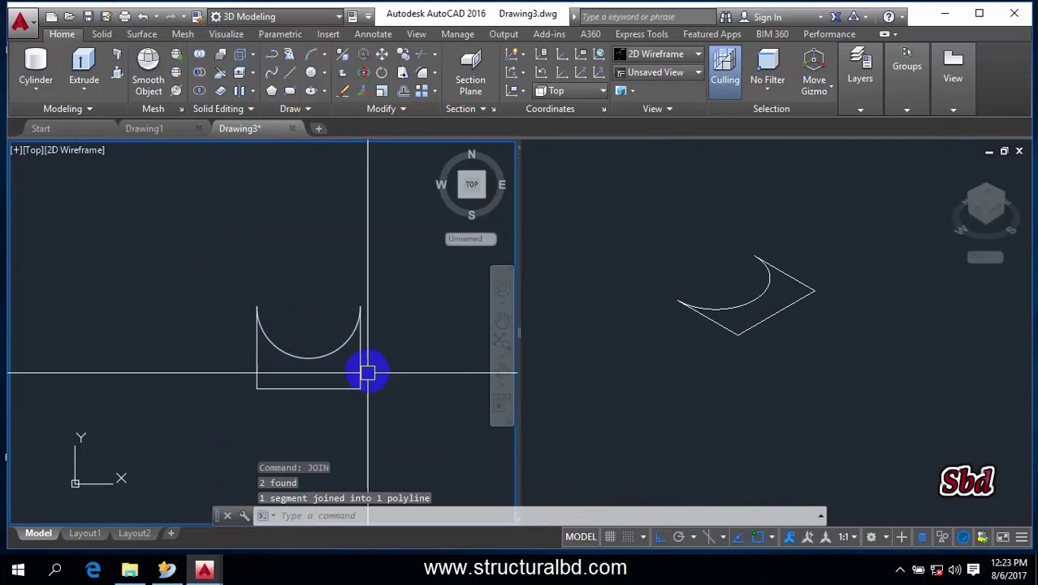
# Copy the U-profile twice to its right, giving three profiles in a row.
pyautogui.click(761, 410)
pyautogui.click(345, 382)
pyautogui.click(80, 252)
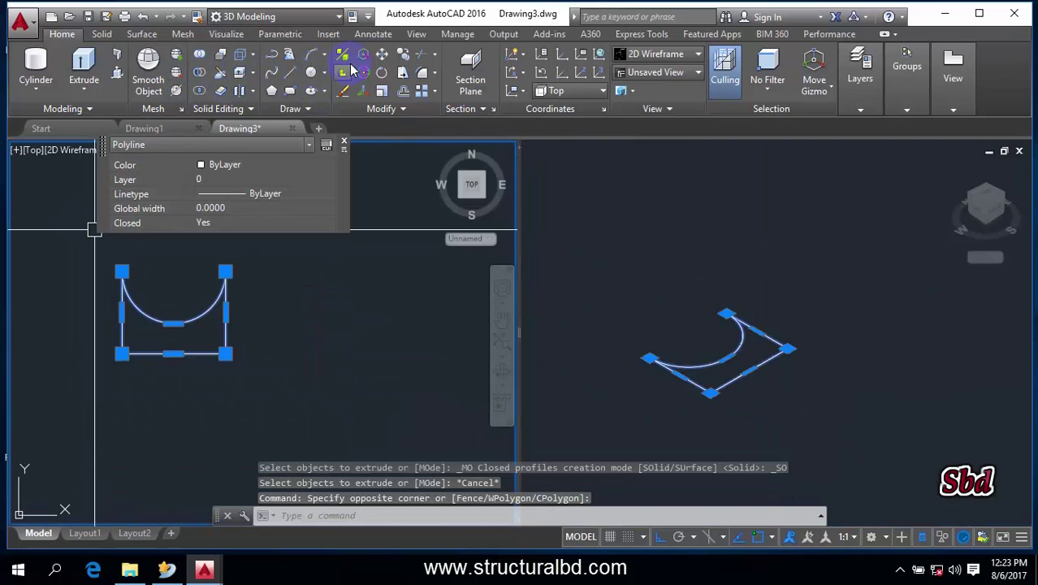
pyautogui.click(401, 55)
pyautogui.click(232, 380)
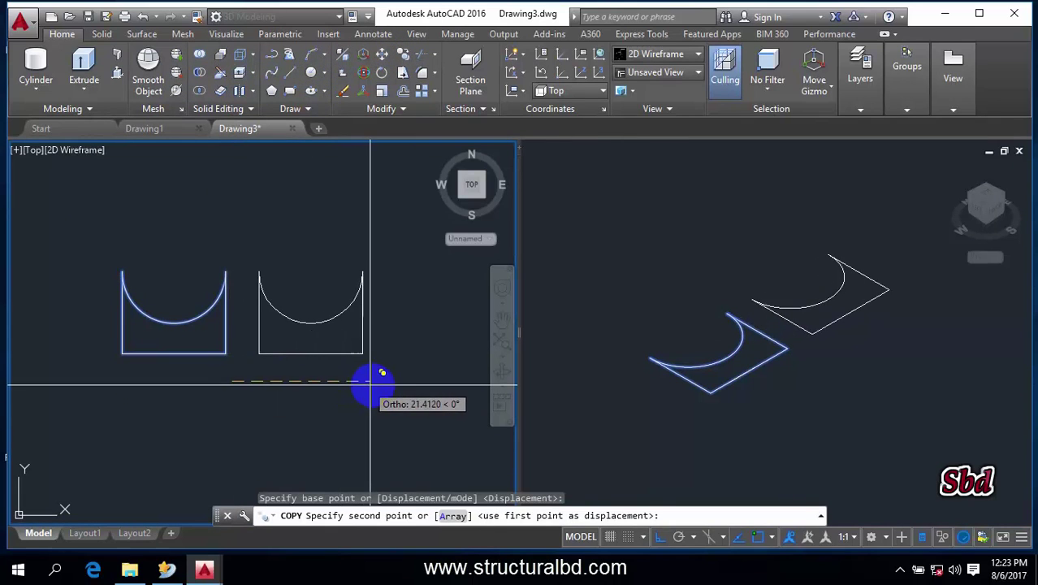
pyautogui.click(375, 380)
pyautogui.moveTo(429, 369); pyautogui.dragTo(310, 362, button='middle')
pyautogui.click(406, 363)
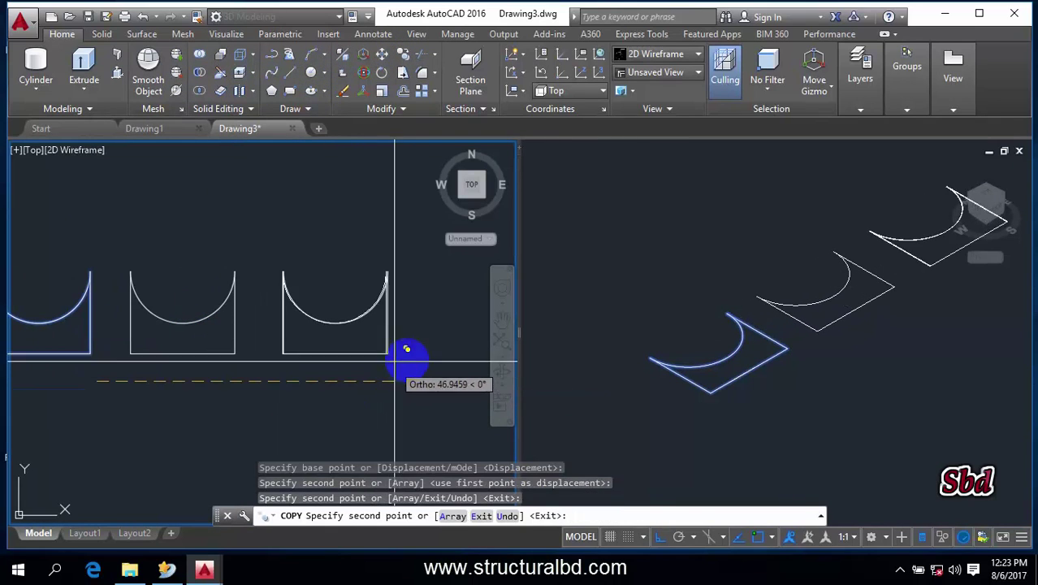
pyautogui.press('Return')
pyautogui.scroll(-4, 303, 342)
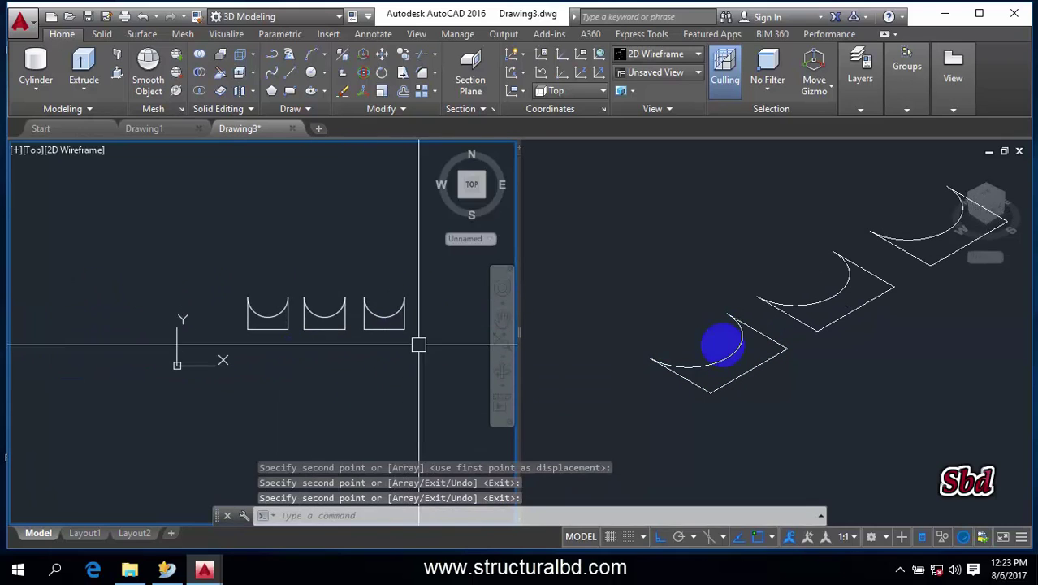
# Extrude the first U-profile to a height of 12 in the isometric view.
pyautogui.click(682, 279)
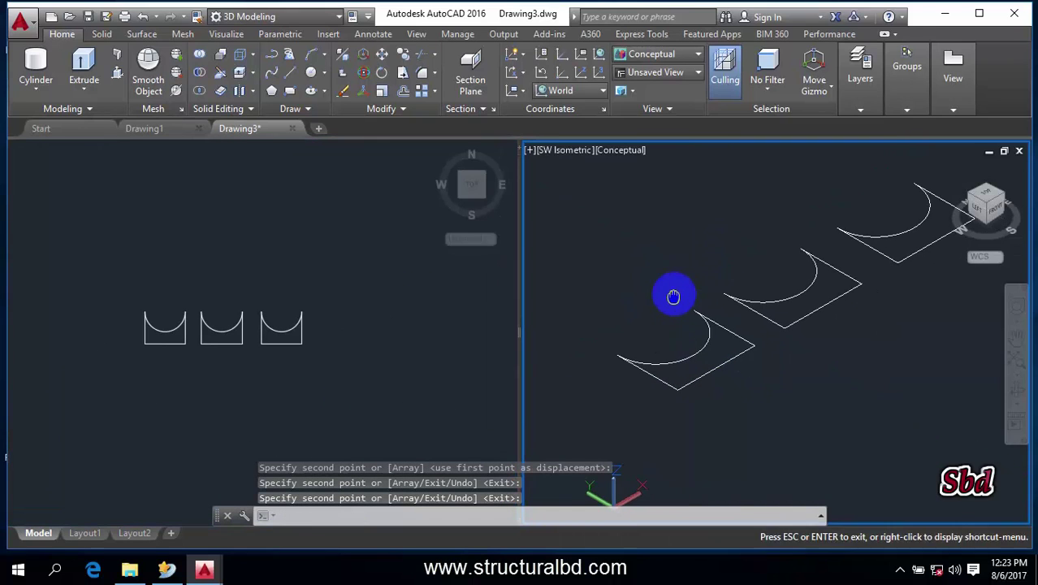
pyautogui.moveTo(669, 331); pyautogui.dragTo(648, 296, button='middle')
pyautogui.scroll(2, 633, 295)
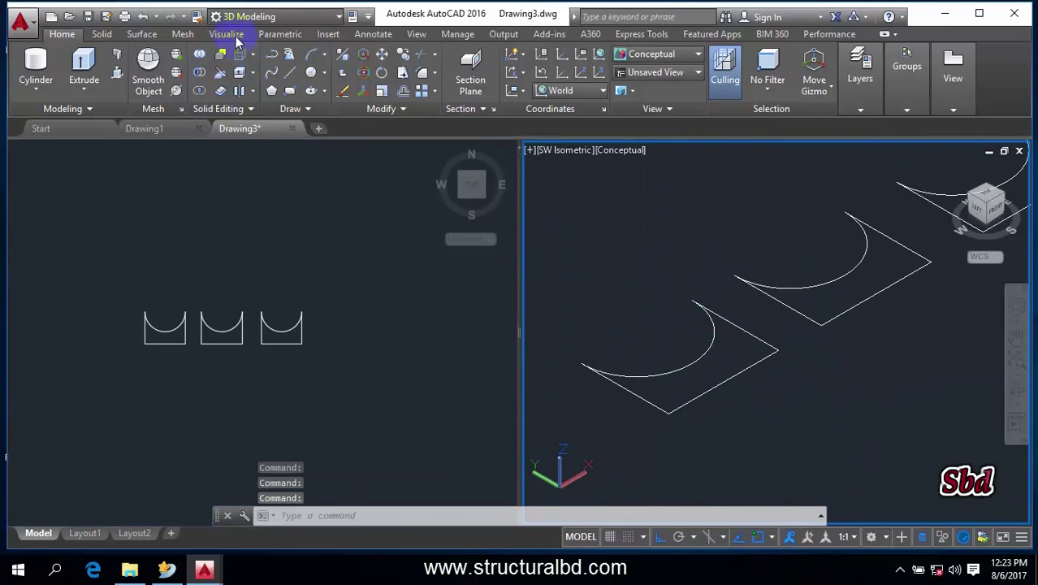
pyautogui.click(79, 78)
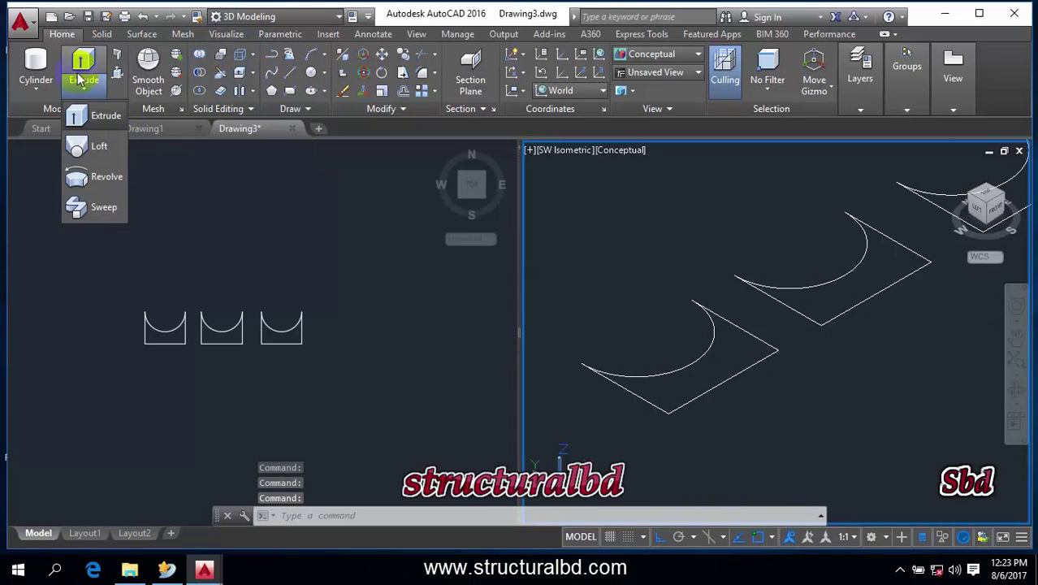
pyautogui.click(96, 120)
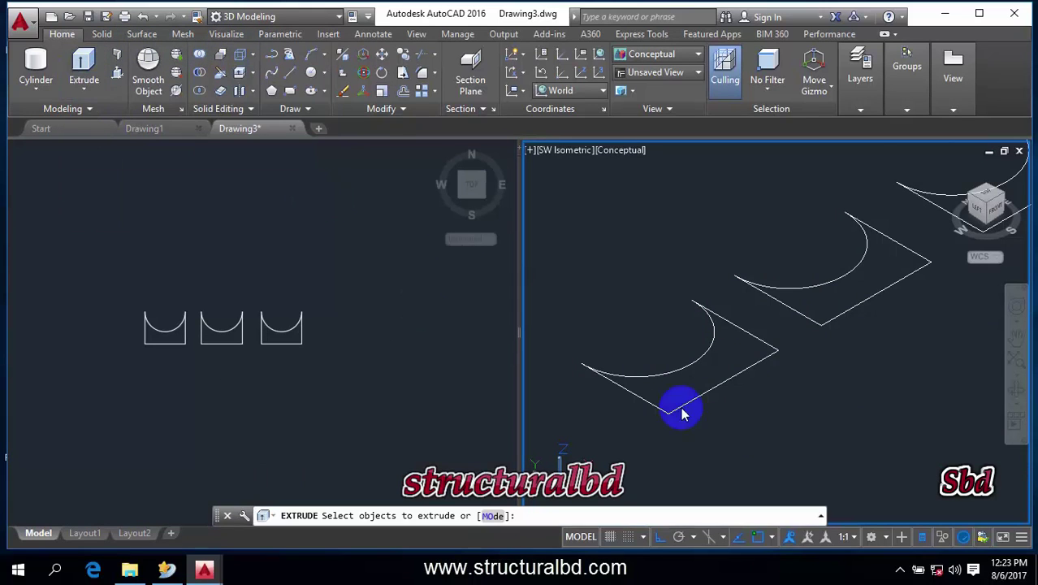
pyautogui.click(683, 364)
pyautogui.press('Return')
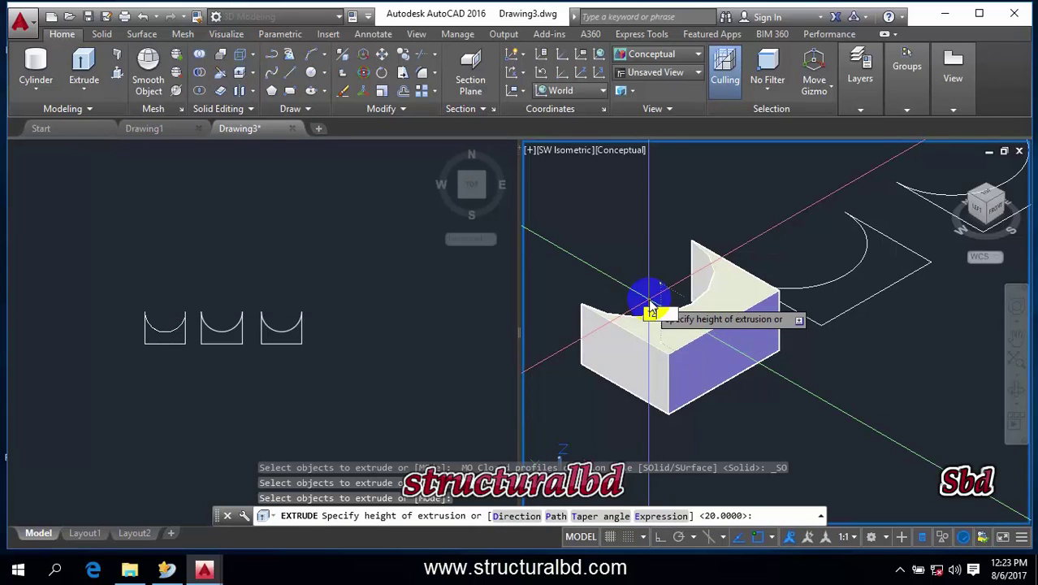
pyautogui.write('12')
pyautogui.press('Return')
pyautogui.moveTo(822, 352); pyautogui.dragTo(748, 362, button='middle')
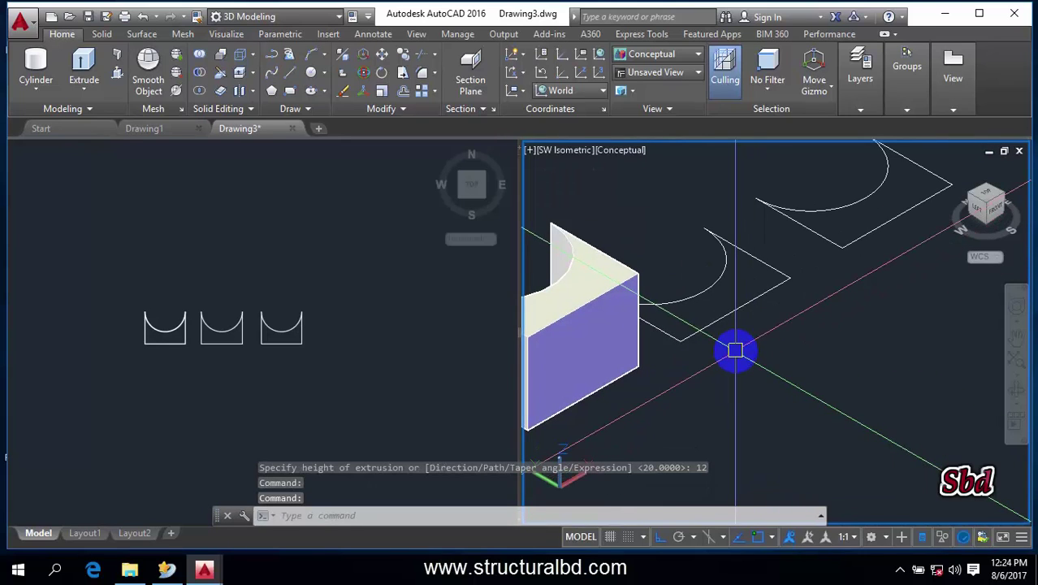
# Attempt a 10-degree tapered extrusion of the middle U-profile, which fails.
pyautogui.click(91, 73)
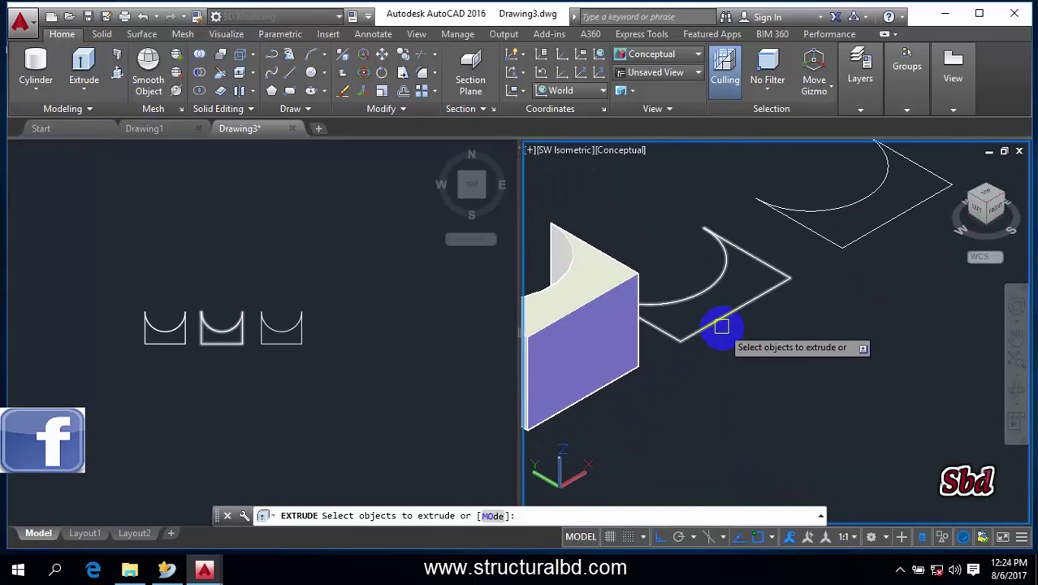
pyautogui.scroll(2, 725, 325)
pyautogui.click(790, 298)
pyautogui.press('Return')
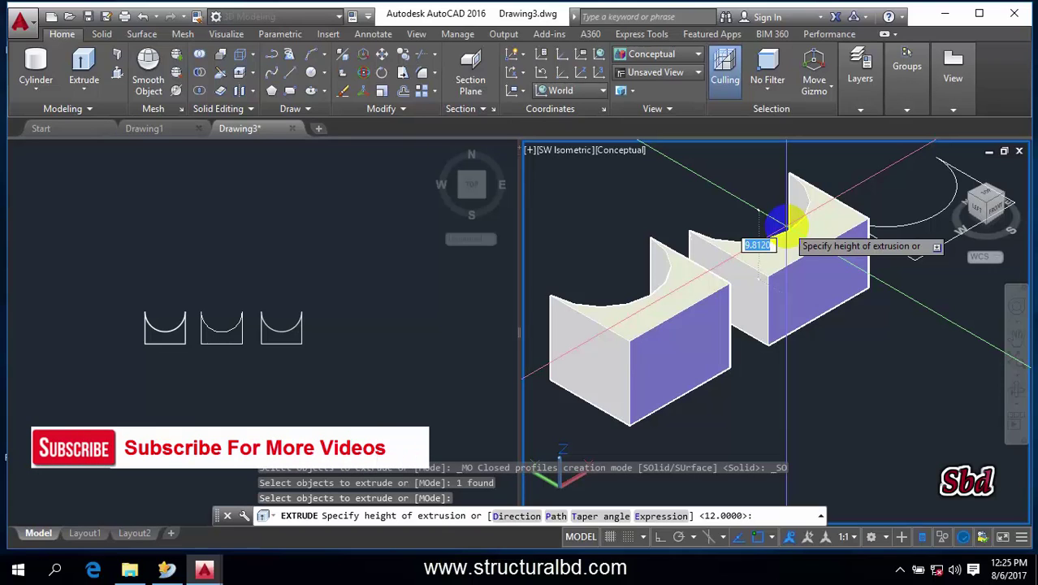
pyautogui.write('T')
pyautogui.press('Return')
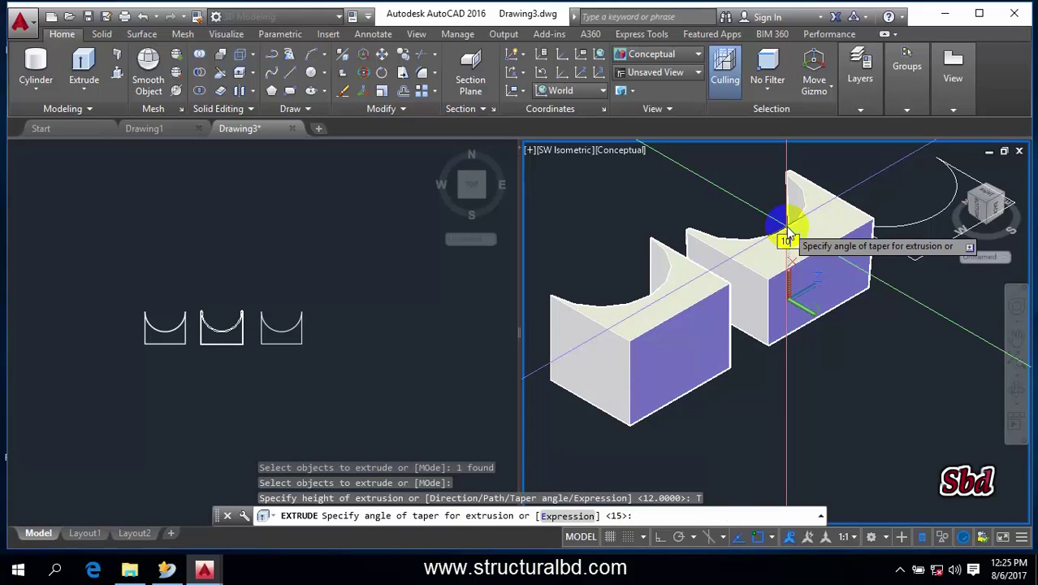
pyautogui.press('Return')
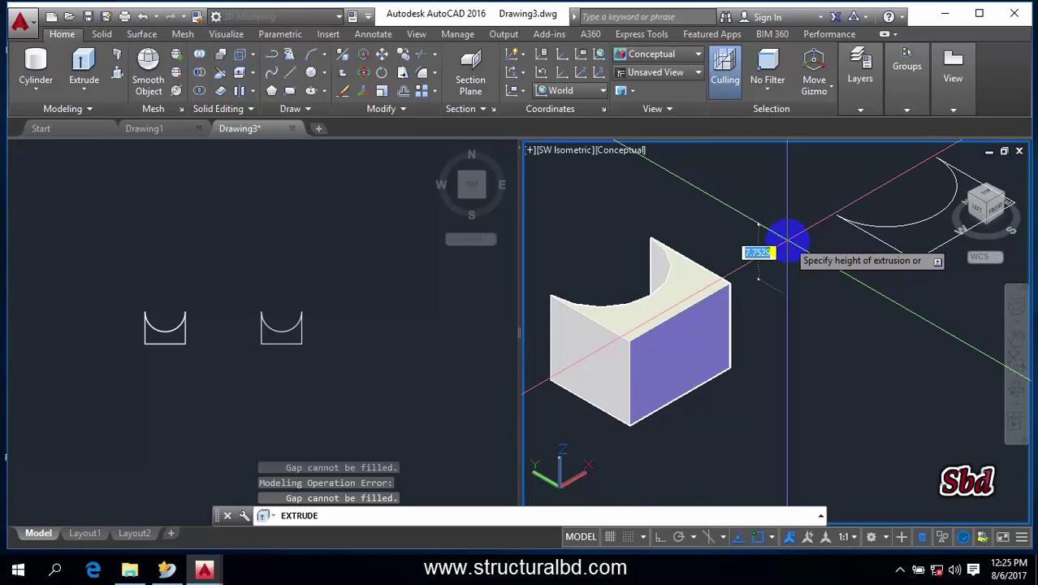
# Complete the middle profile's tapered extrusion at a height of 6.
pyautogui.write('696')
pyautogui.press('Return')
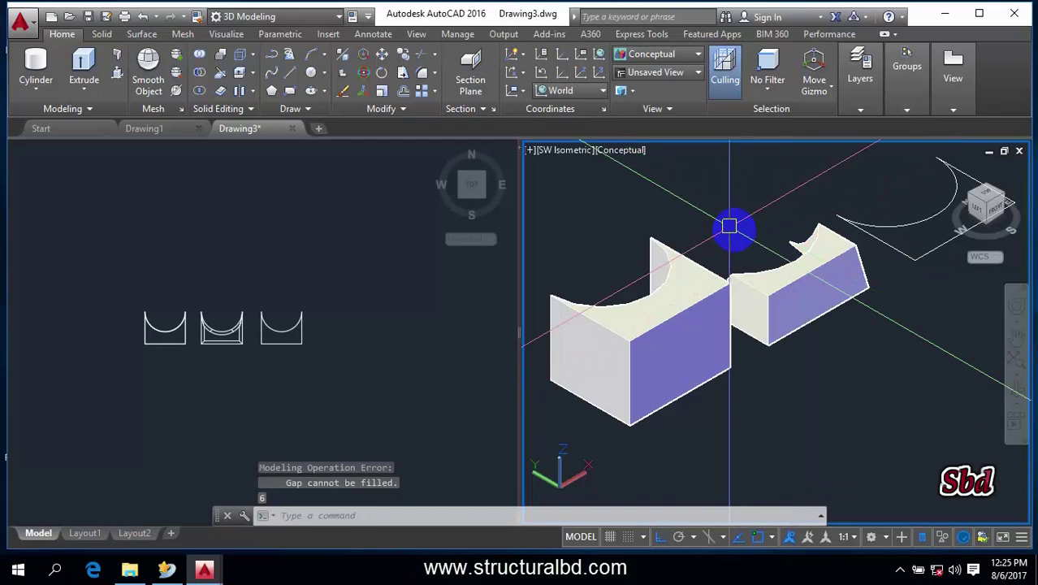
pyautogui.scroll(3, 734, 235)
pyautogui.moveTo(753, 280); pyautogui.dragTo(776, 280, button='middle')
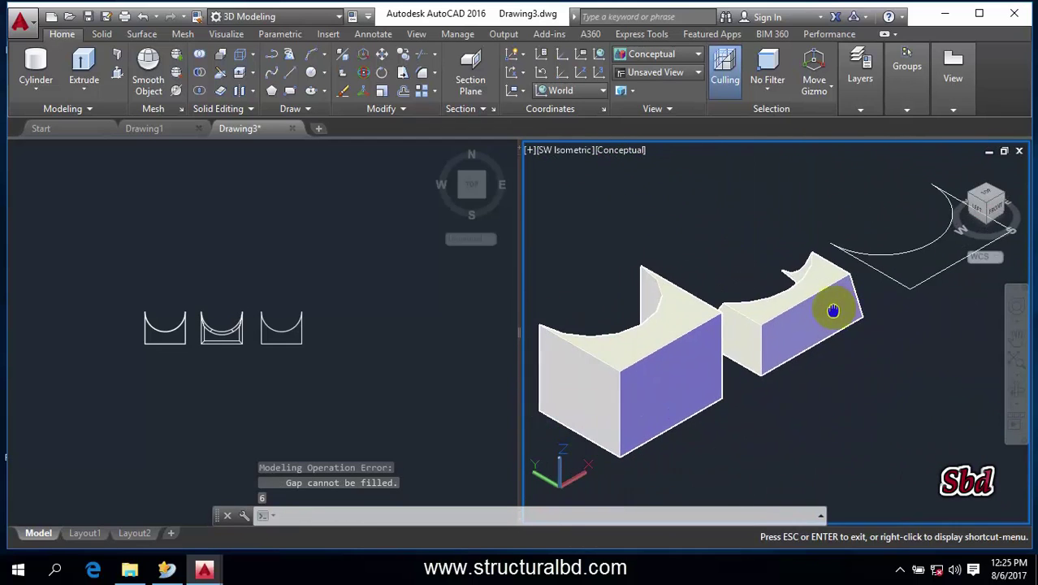
# Orbit the 3D view to inspect the straight and tapered solids.
pyautogui.click(1020, 390)
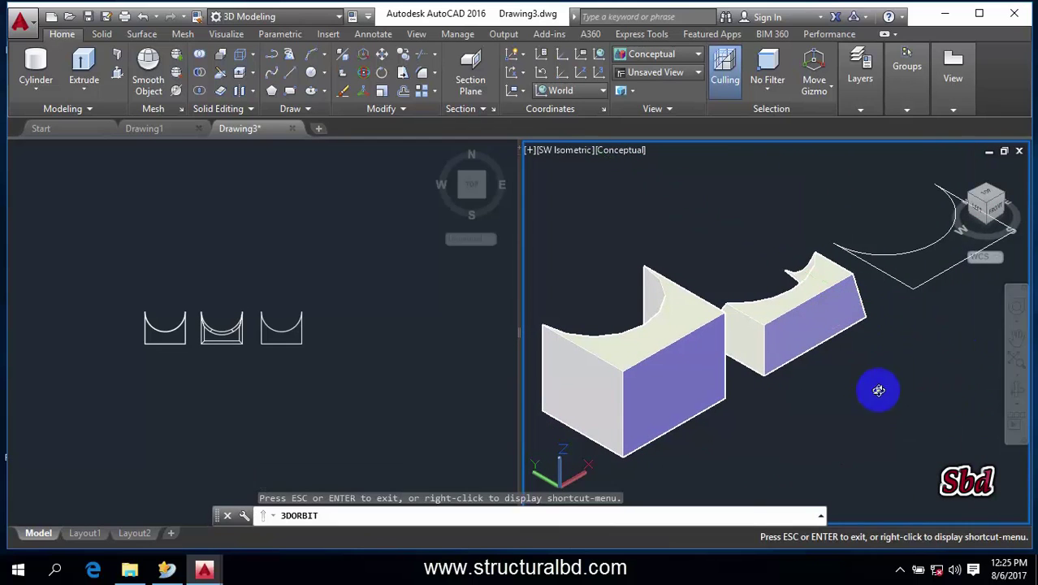
pyautogui.moveTo(875, 387)
pyautogui.mouseDown()
pyautogui.moveTo(574, 354)
pyautogui.moveTo(771, 313)
pyautogui.moveTo(725, 273)
pyautogui.moveTo(837, 240)
pyautogui.mouseUp()
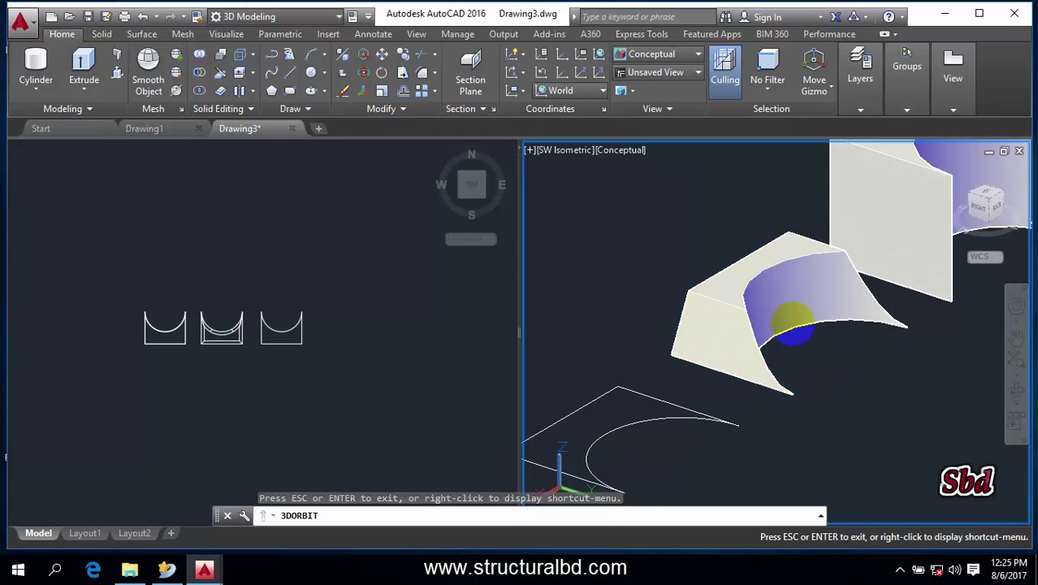
pyautogui.moveTo(790, 325)
pyautogui.mouseDown(button='middle')
pyautogui.moveTo(687, 331)
pyautogui.moveTo(926, 343)
pyautogui.mouseUp(button='middle')
pyautogui.moveTo(926, 343)
pyautogui.mouseDown()
pyautogui.moveTo(748, 359)
pyautogui.moveTo(991, 366)
pyautogui.moveTo(968, 294)
pyautogui.moveTo(876, 311)
pyautogui.moveTo(880, 412)
pyautogui.moveTo(780, 347)
pyautogui.moveTo(815, 361)
pyautogui.moveTo(949, 336)
pyautogui.moveTo(955, 357)
pyautogui.mouseUp()
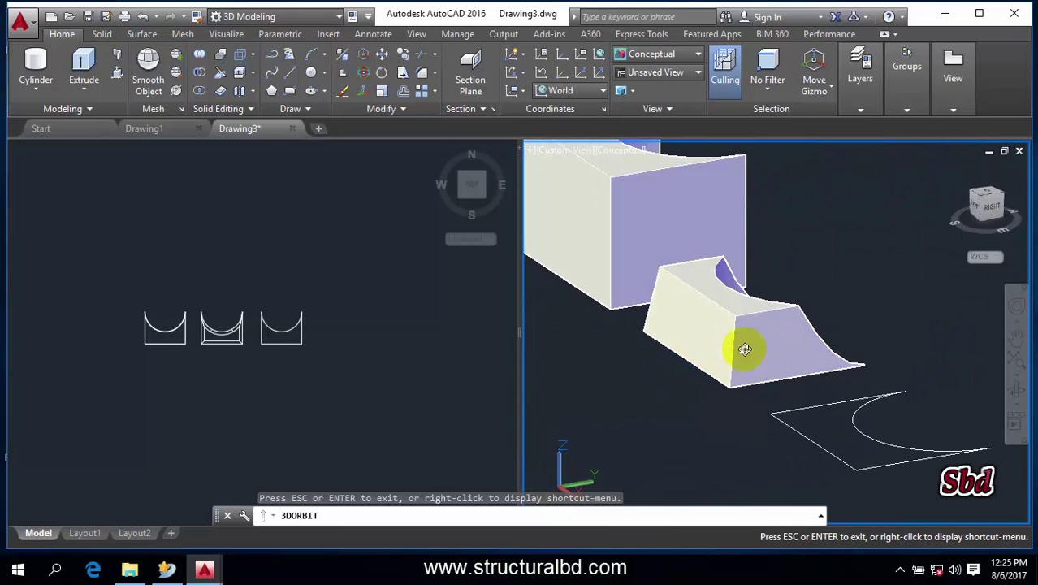
pyautogui.moveTo(736, 295); pyautogui.dragTo(722, 290)
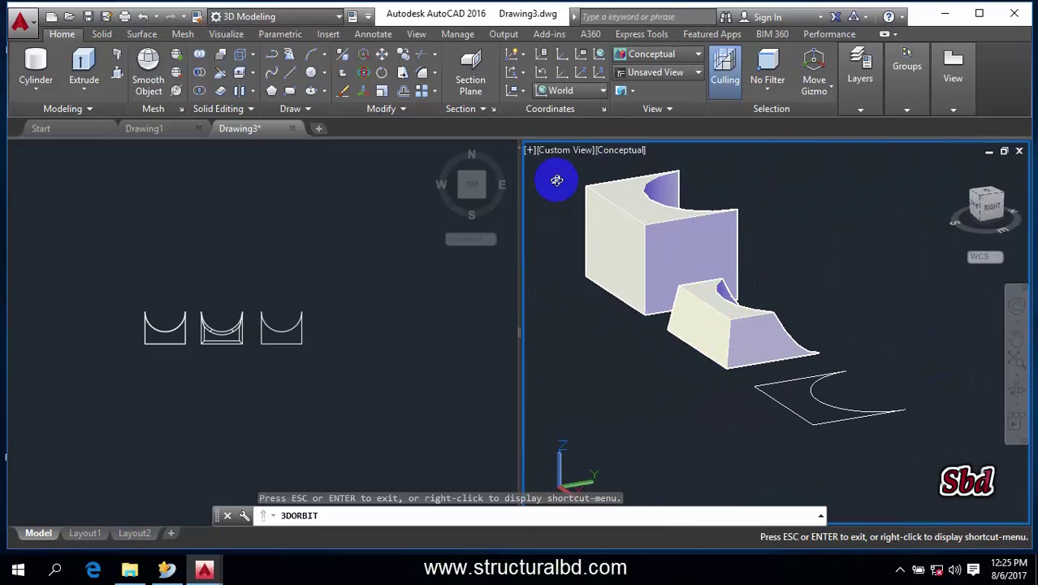
# Restore the SW Isometric view and frame the flat third profile.
pyautogui.press('Escape')
pyautogui.click(559, 152)
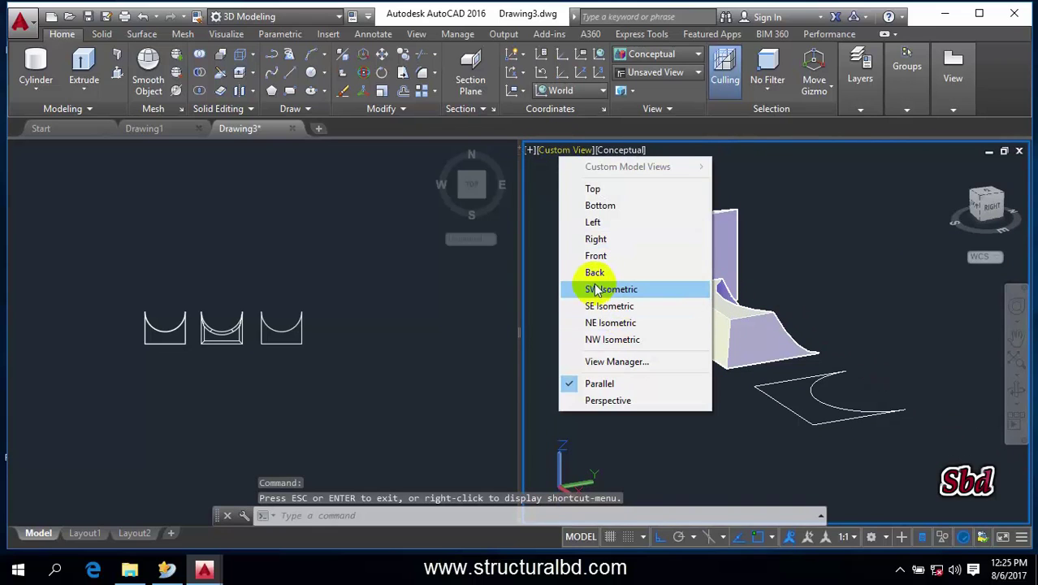
pyautogui.click(605, 289)
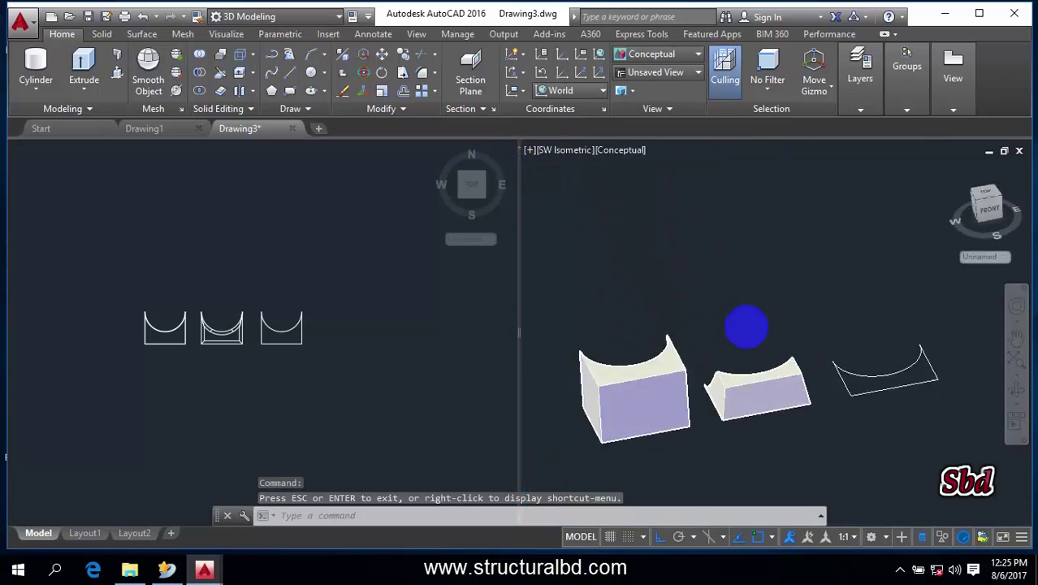
pyautogui.moveTo(741, 318)
pyautogui.mouseDown(button='middle')
pyautogui.moveTo(847, 322)
pyautogui.moveTo(705, 307)
pyautogui.mouseUp(button='middle')
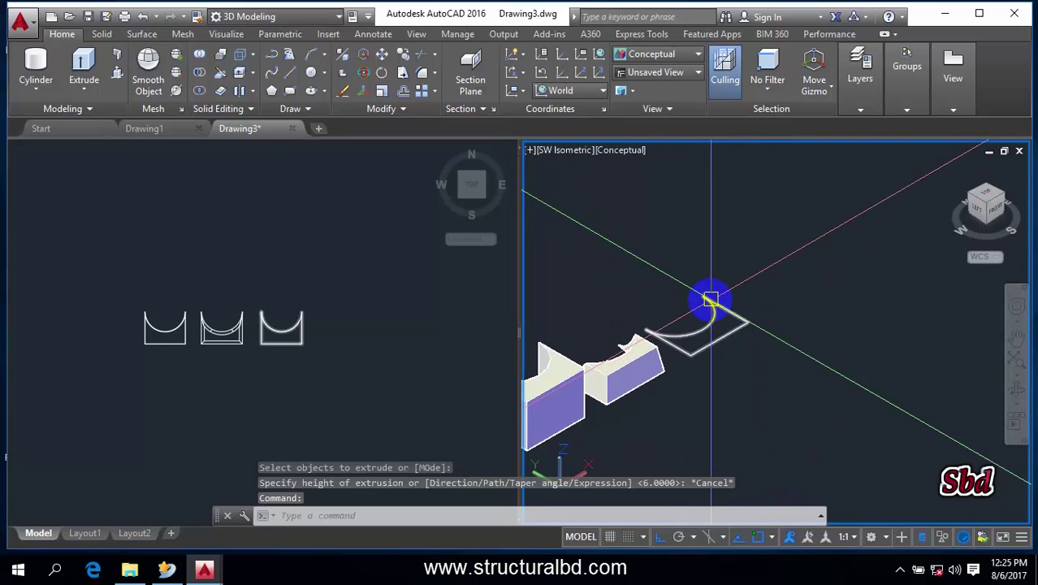
pyautogui.scroll(3, 710, 294)
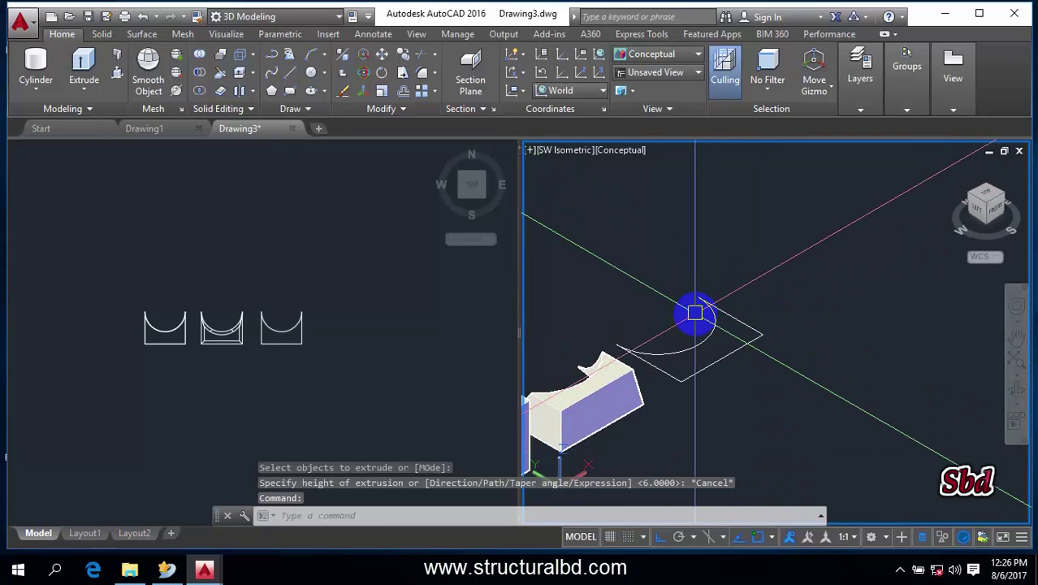
# Draw path lines from the third profile's corner: 36 up, then 16 across.
pyautogui.click(290, 75)
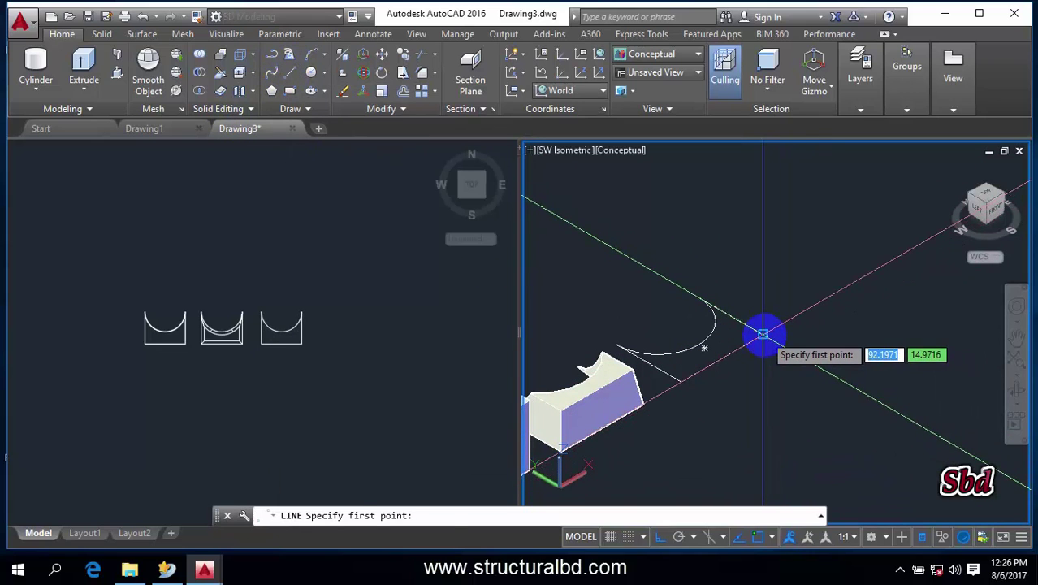
pyautogui.click(761, 334)
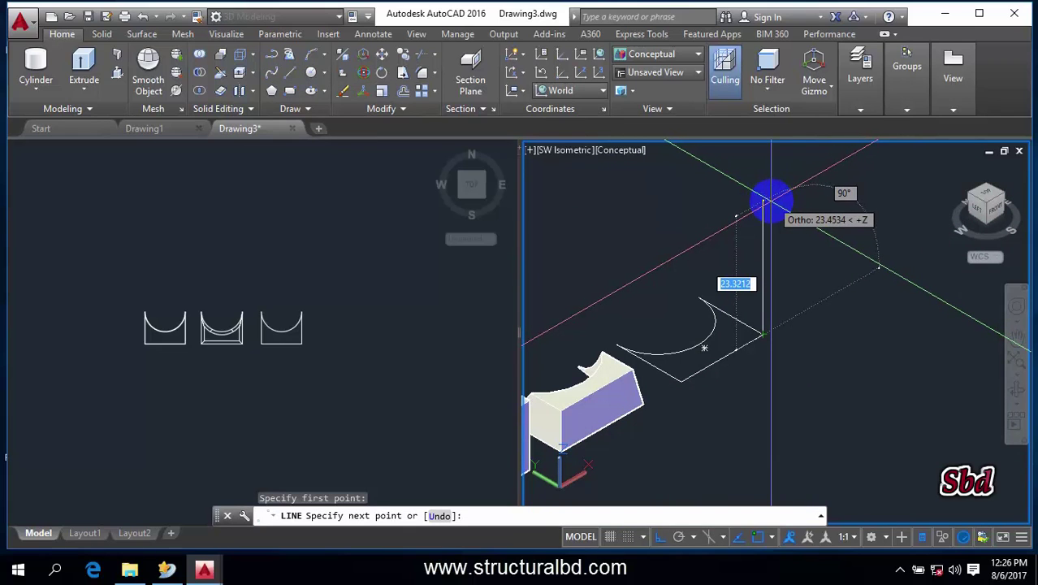
pyautogui.press('Return')
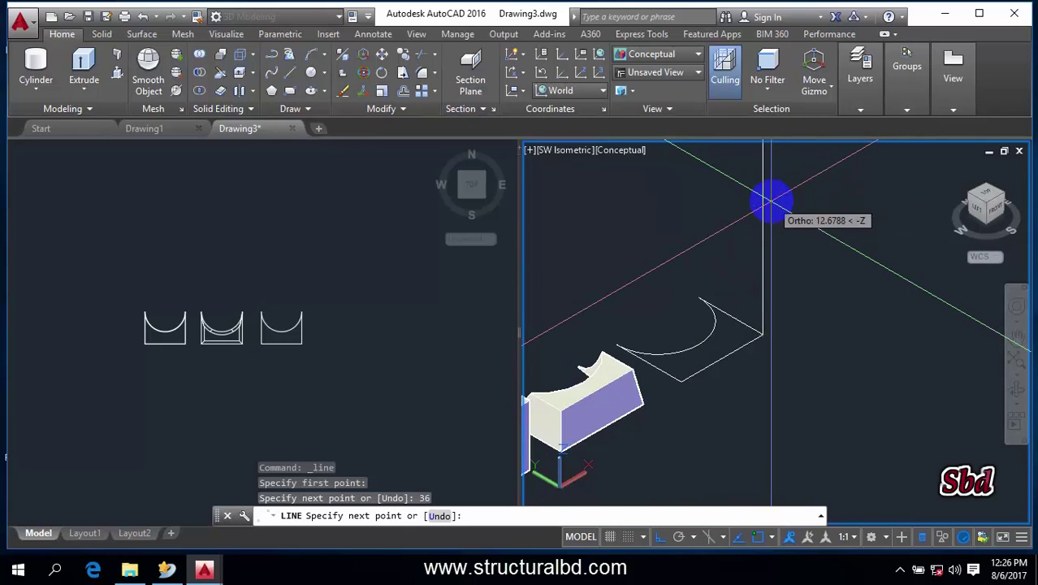
pyautogui.scroll(-2, 764, 204)
pyautogui.moveTo(730, 290); pyautogui.dragTo(746, 328, button='middle')
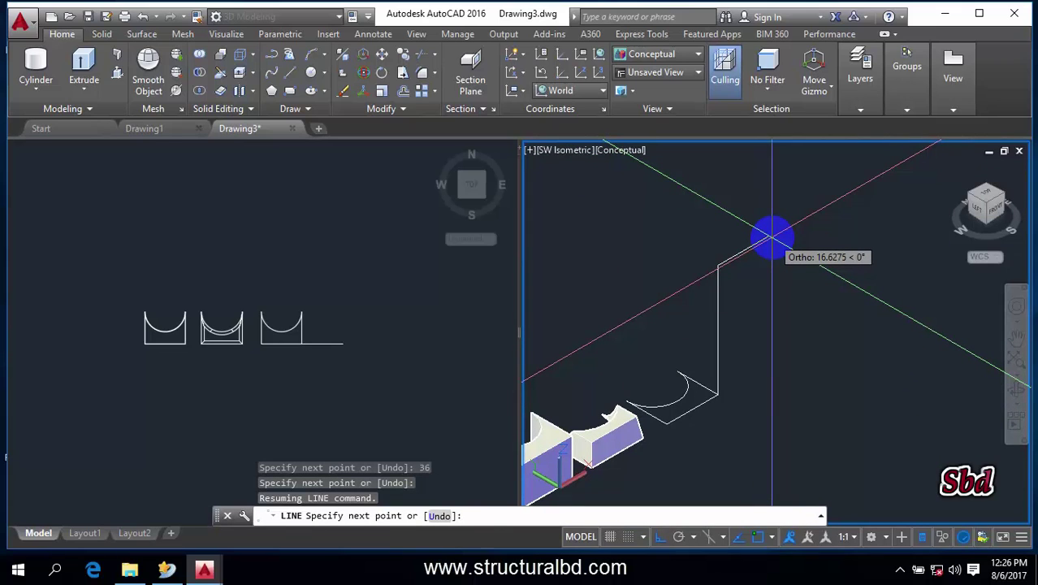
pyautogui.write('16')
pyautogui.press('Return')
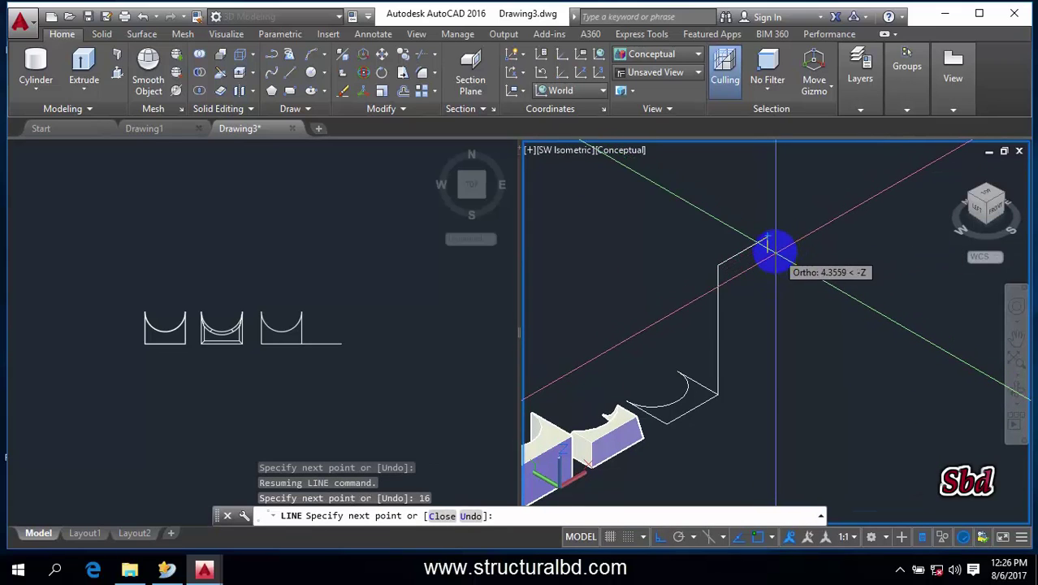
pyautogui.press('Return')
# Join the two path lines into one 3D polyline.
pyautogui.click(755, 299)
pyautogui.click(695, 235)
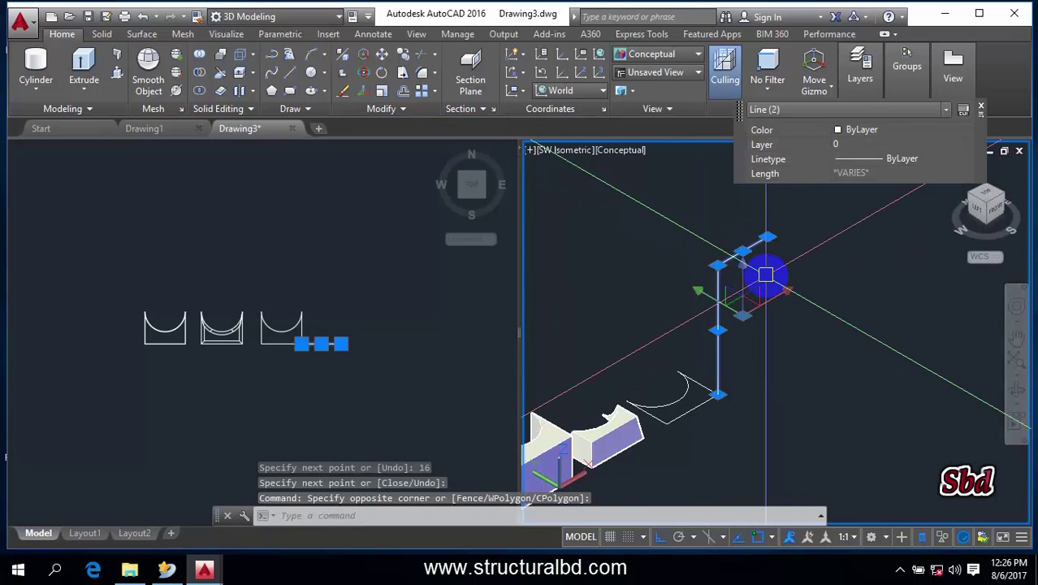
pyautogui.write('JOIN')
pyautogui.press('Return')
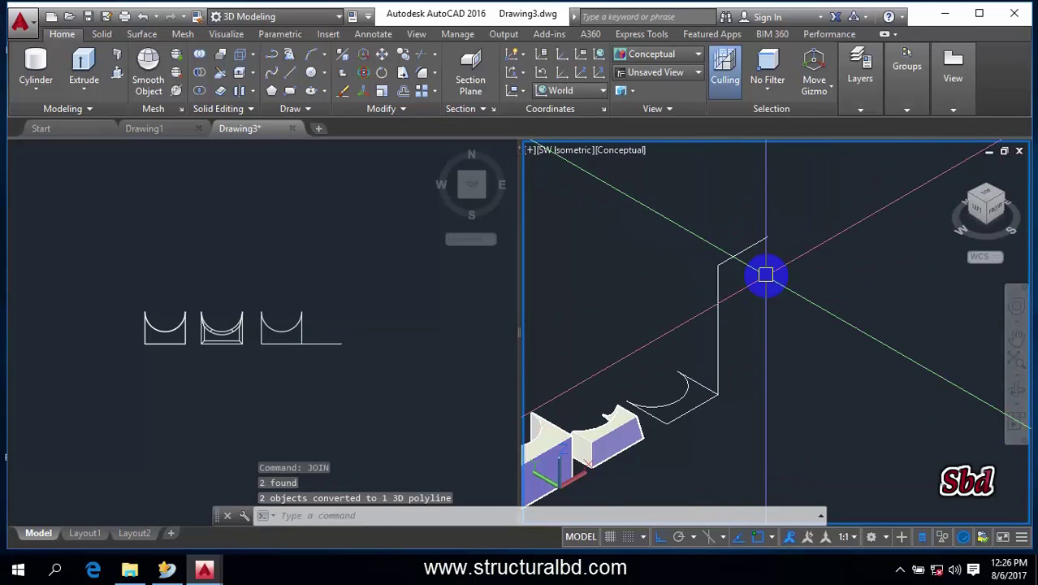
pyautogui.moveTo(749, 279); pyautogui.dragTo(742, 389, button='middle')
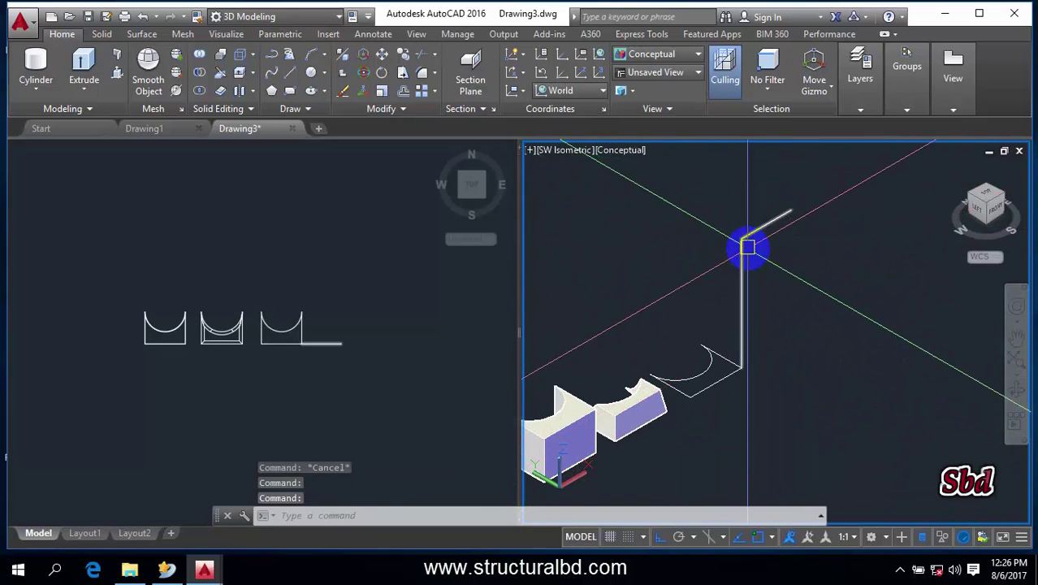
# Extrude the third U-profile along the L-shaped polyline path into a bent solid.
pyautogui.click(84, 72)
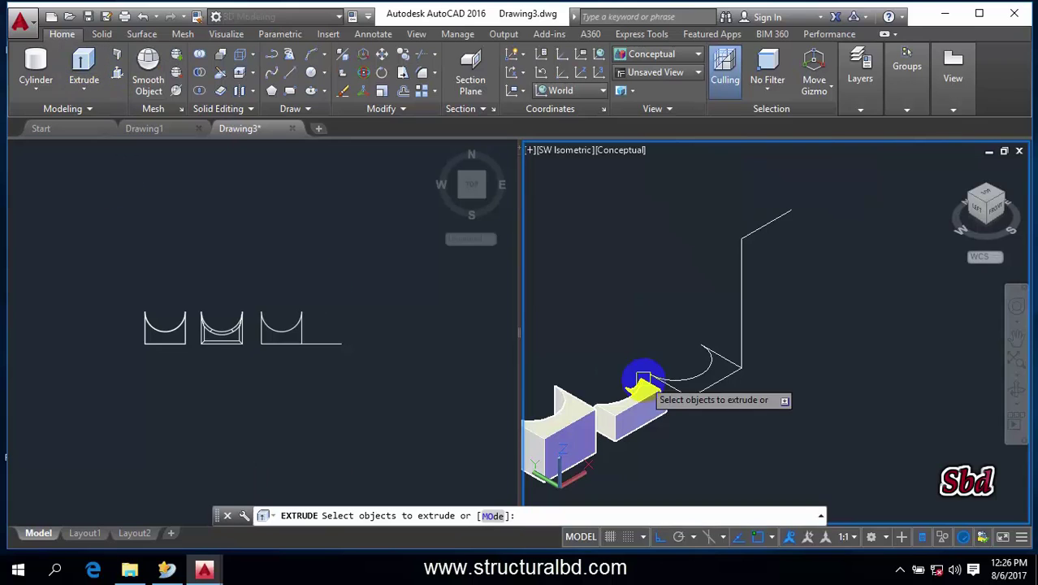
pyautogui.click(718, 380)
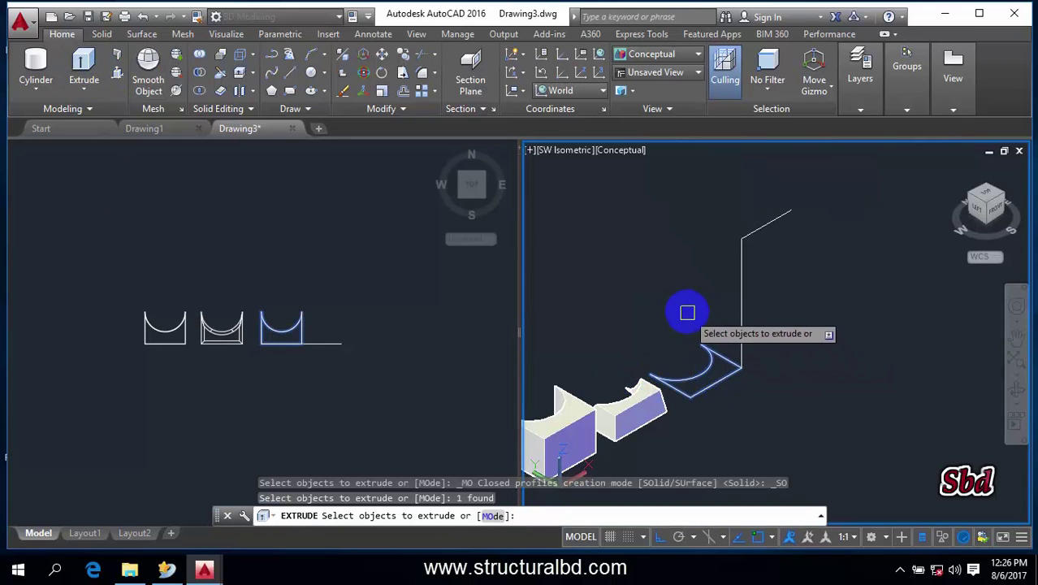
pyautogui.press('Return')
pyautogui.write('P')
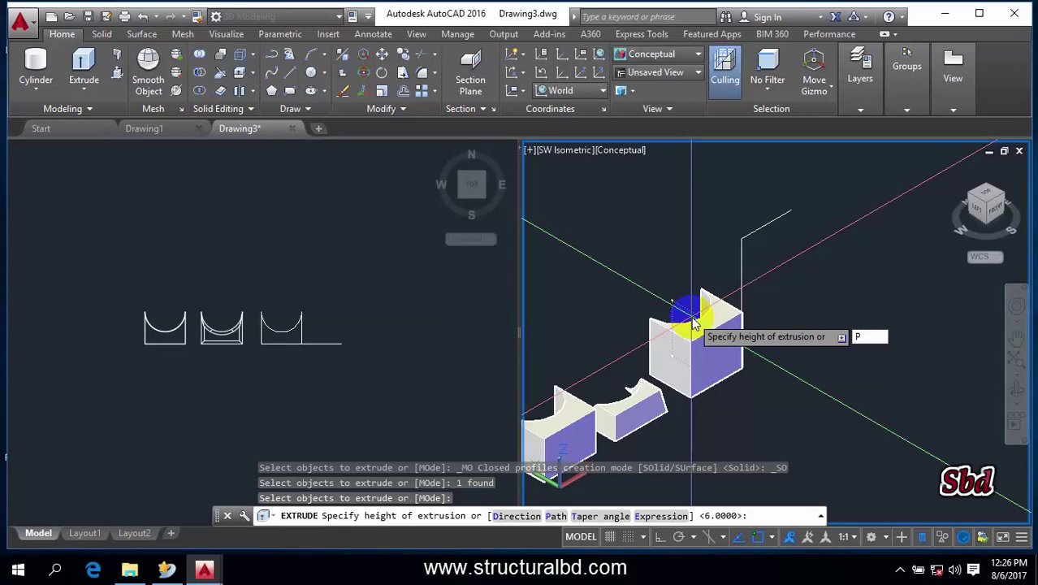
pyautogui.press('Return')
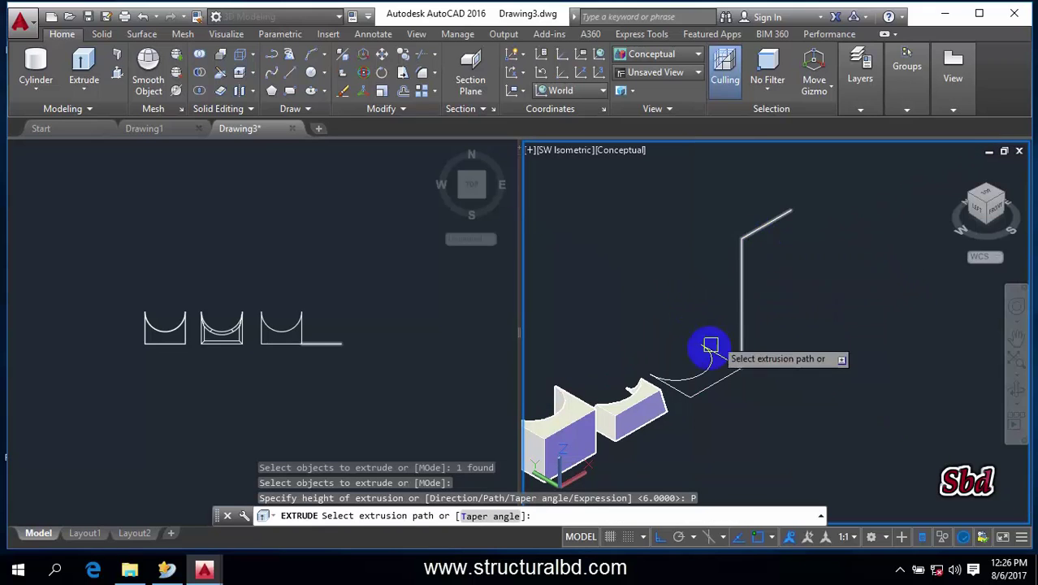
pyautogui.click(751, 234)
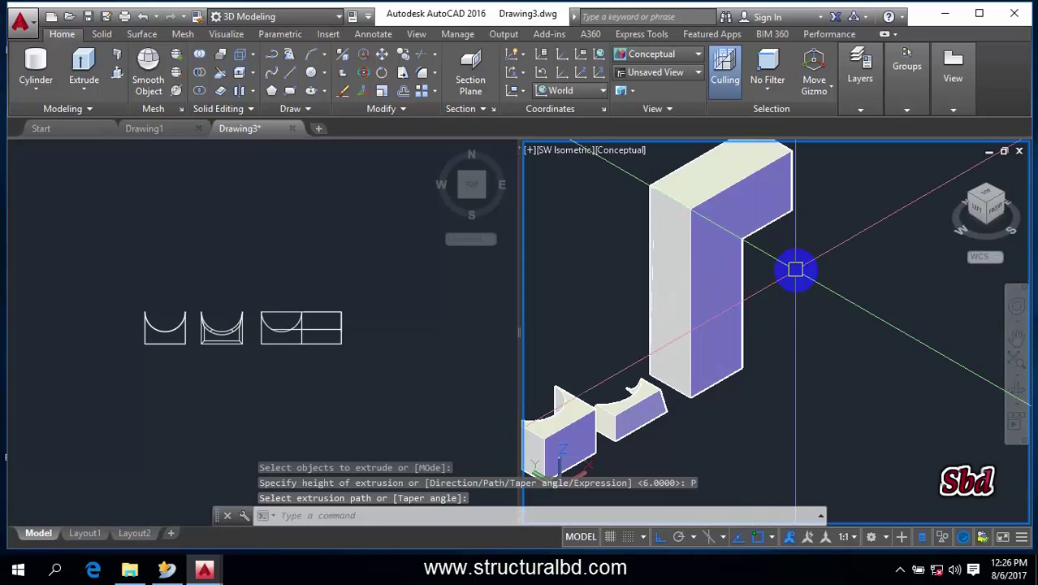
pyautogui.moveTo(762, 296)
pyautogui.keyDown('shift'); pyautogui.mouseDown(button='middle')
pyautogui.moveTo(985, 350)
pyautogui.moveTo(649, 323)
pyautogui.moveTo(567, 366)
pyautogui.moveTo(540, 296)
pyautogui.moveTo(639, 283)
pyautogui.moveTo(868, 331)
pyautogui.moveTo(766, 342)
pyautogui.moveTo(758, 355)
pyautogui.moveTo(829, 353)
pyautogui.moveTo(741, 353)
pyautogui.moveTo(646, 306)
pyautogui.moveTo(801, 334)
pyautogui.moveTo(648, 255)
pyautogui.moveTo(671, 253)
pyautogui.moveTo(639, 259)
pyautogui.moveTo(631, 280)
pyautogui.mouseUp(button='middle'); pyautogui.keyUp('shift')
pyautogui.moveTo(631, 280); pyautogui.dragTo(766, 328)
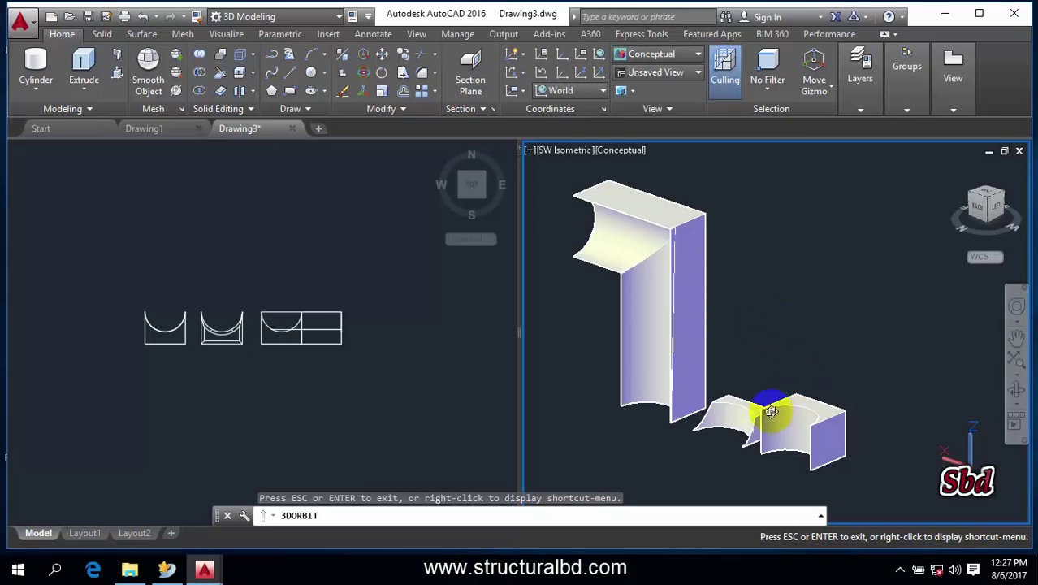
pyautogui.moveTo(770, 414); pyautogui.dragTo(679, 349)
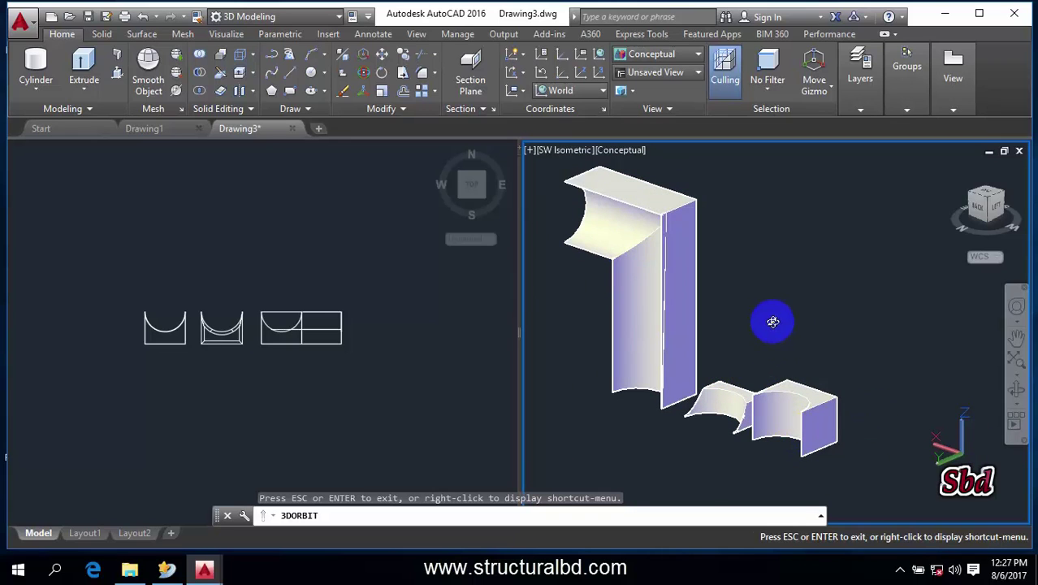
pyautogui.click(796, 409)
pyautogui.rightClick(806, 369)
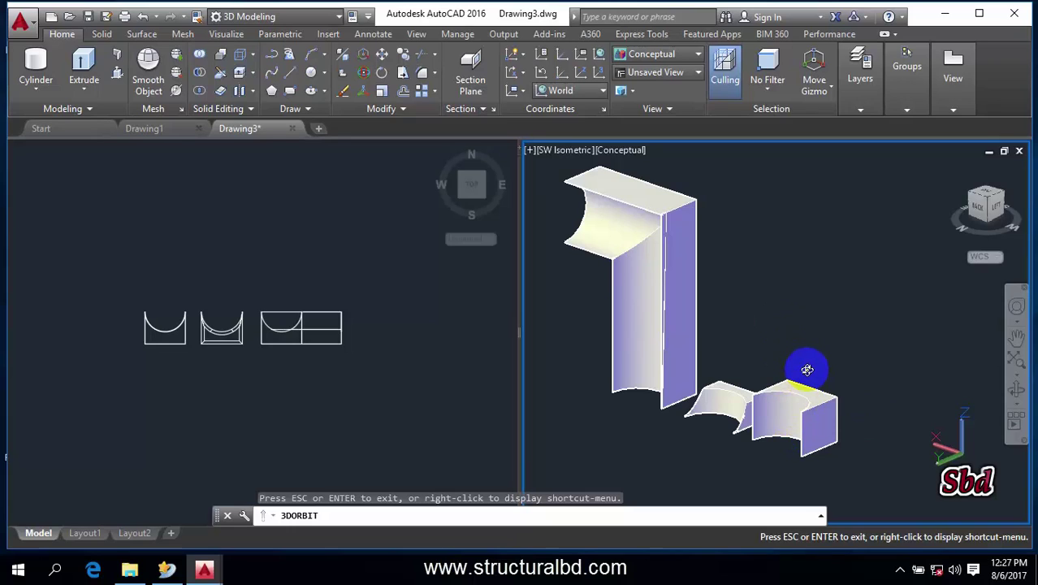